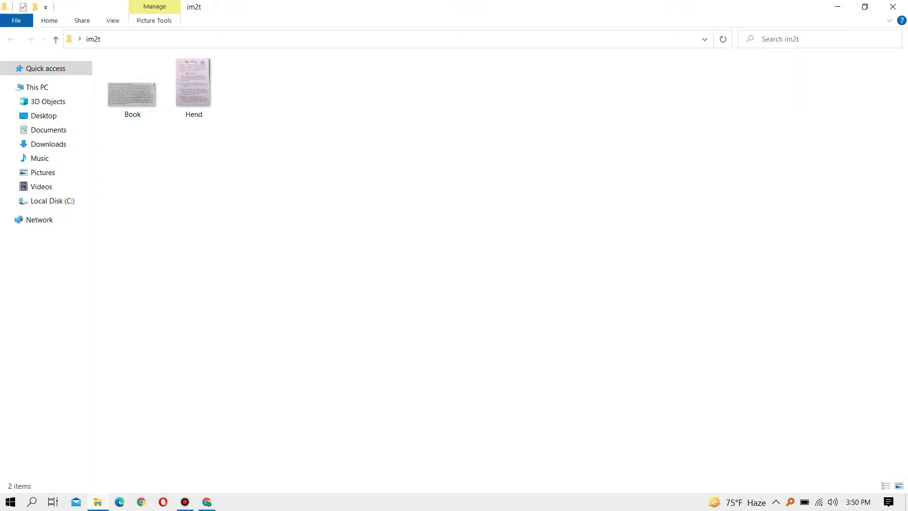
View the Book scan and the handwritten Hend photo in Photos, then close the viewer.
{"action": "double_click", "coordinate": [132, 86]}
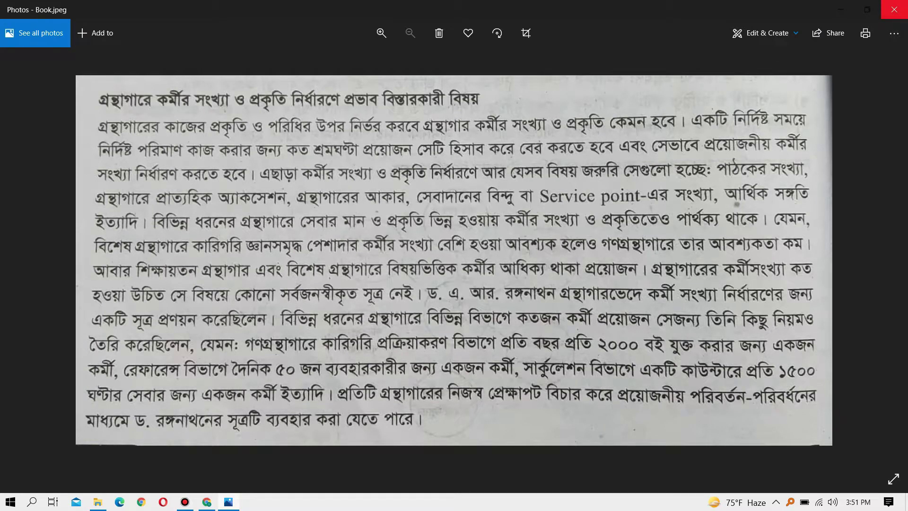
{"action": "left_click", "coordinate": [894, 10]}
{"action": "left_click", "coordinate": [194, 85]}
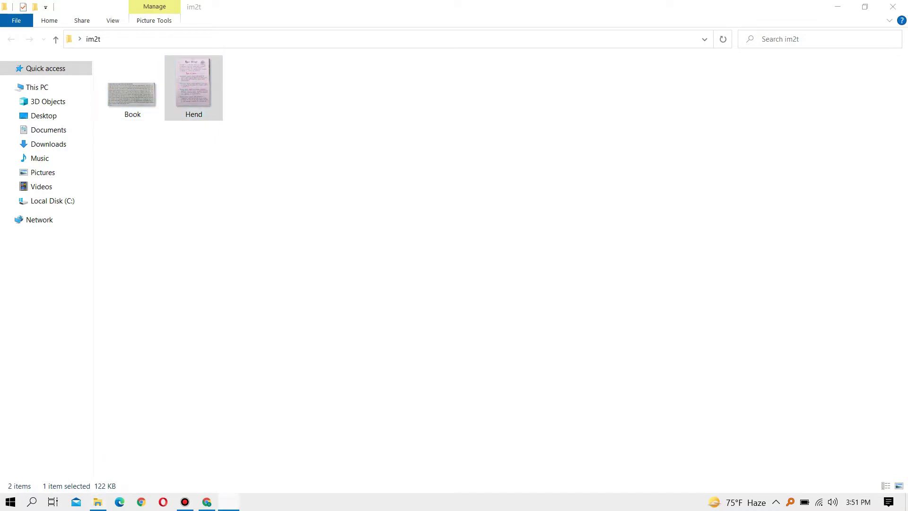
{"action": "key", "text": "Return"}
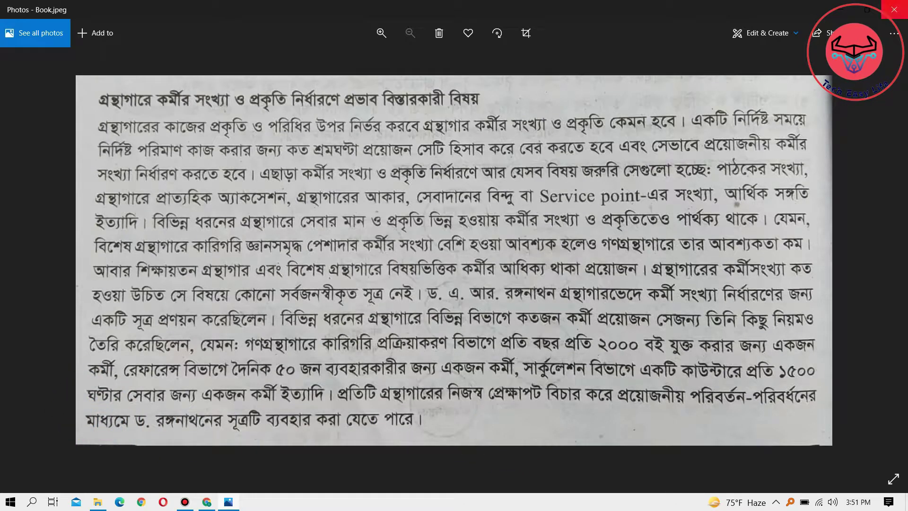
{"action": "left_click", "coordinate": [894, 9]}
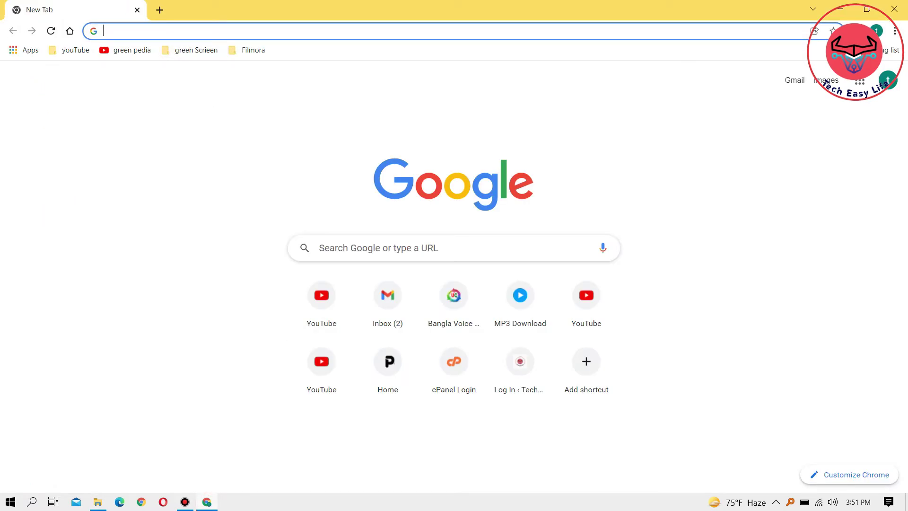
Go to the Google Drive site in the browser.
{"action": "left_click", "coordinate": [165, 30]}
{"action": "type", "text": "dr"}
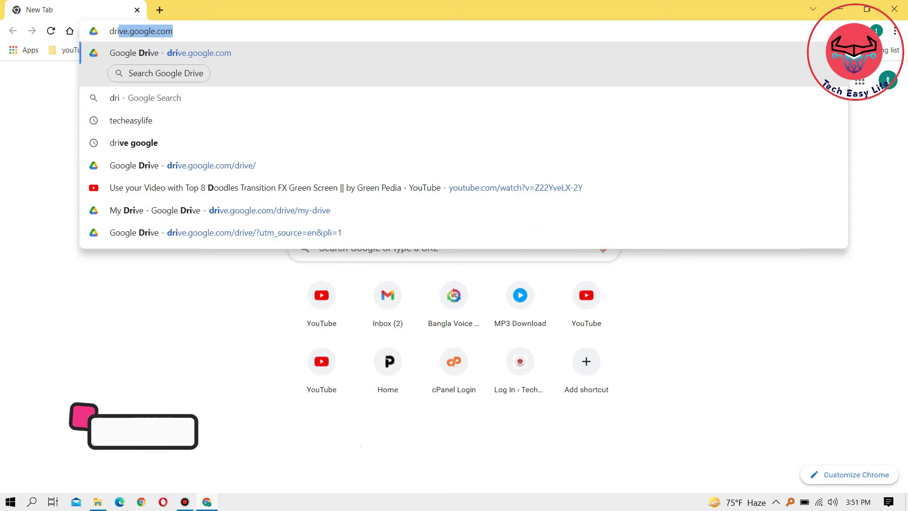
{"action": "type", "text": "i"}
{"action": "key", "text": "Return"}
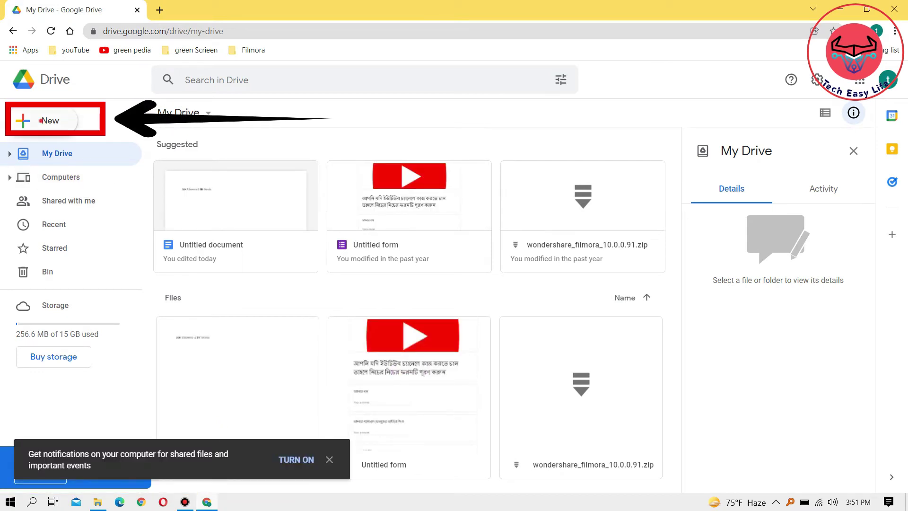
Upload Book.jpeg from the Desktop im2t folder into My Drive.
{"action": "left_click", "coordinate": [47, 120]}
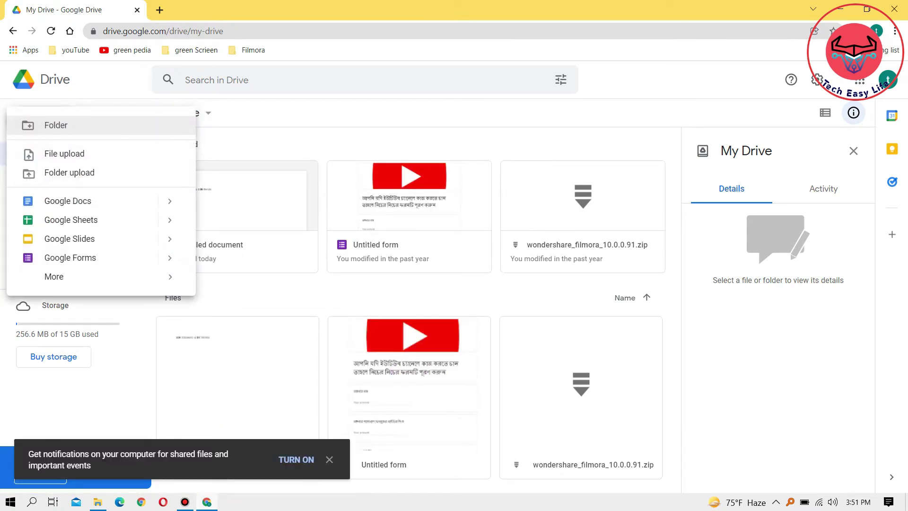
{"action": "left_click", "coordinate": [75, 155]}
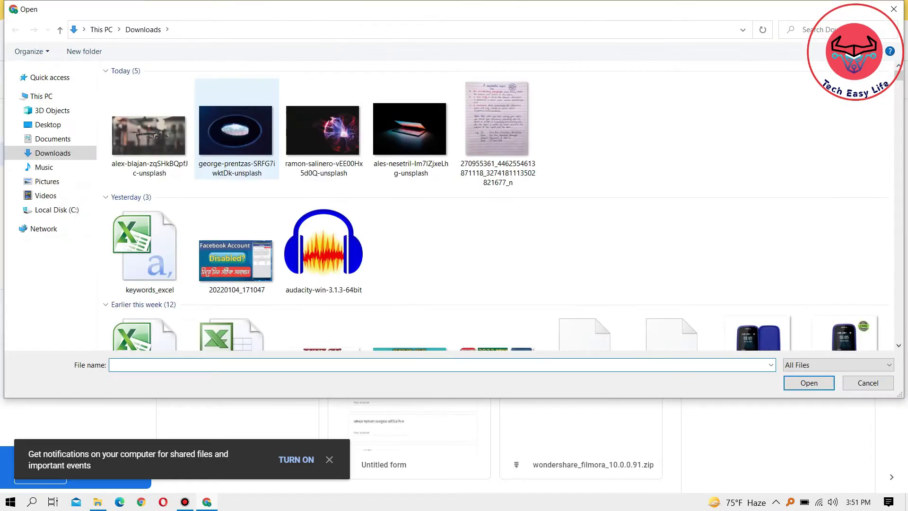
{"action": "left_click", "coordinate": [55, 125]}
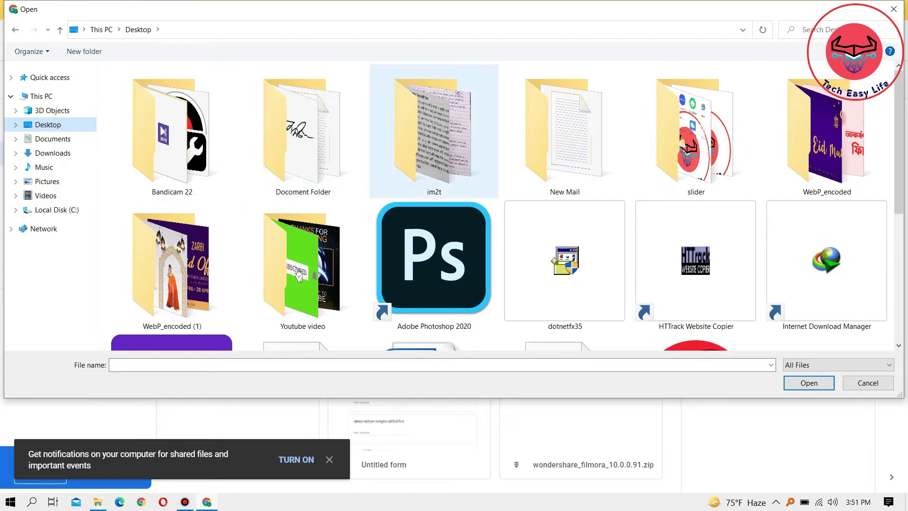
{"action": "double_click", "coordinate": [434, 132]}
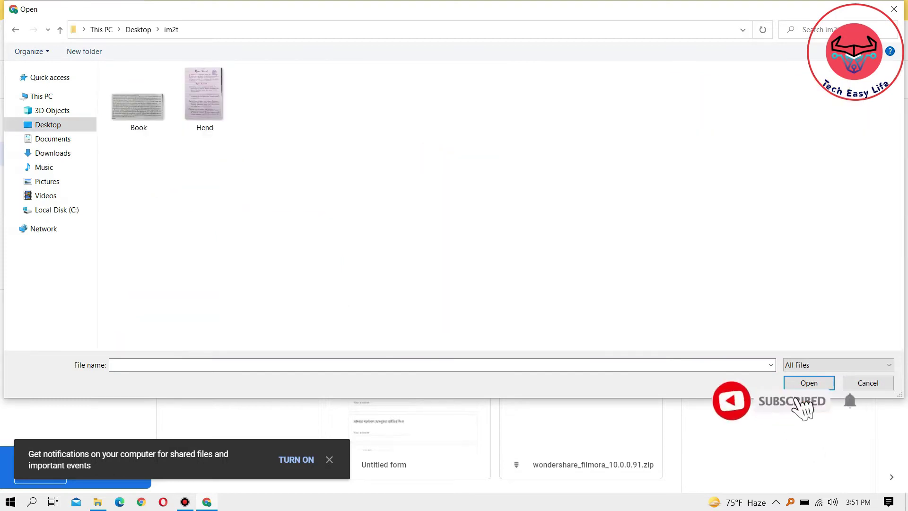
{"action": "left_click", "coordinate": [137, 107]}
{"action": "double_click", "coordinate": [121, 114]}
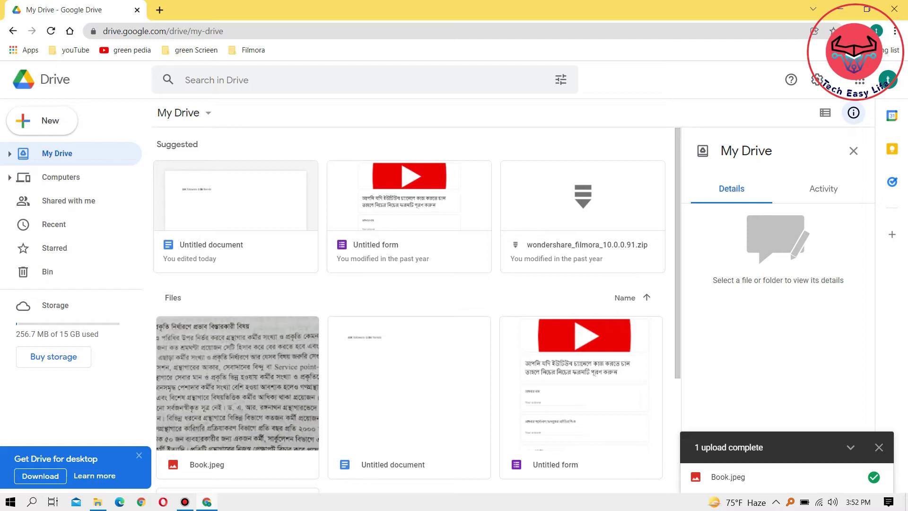
Open Book.jpeg with Google Docs to convert its Bengali text.
{"action": "scroll", "coordinate": [411, 307], "scroll_direction": "down", "scroll_amount": 4}
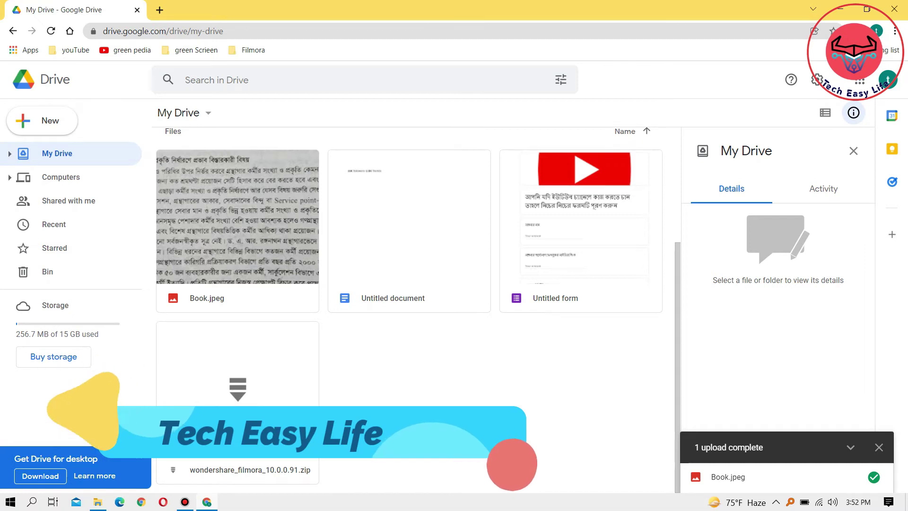
{"action": "right_click", "coordinate": [225, 195]}
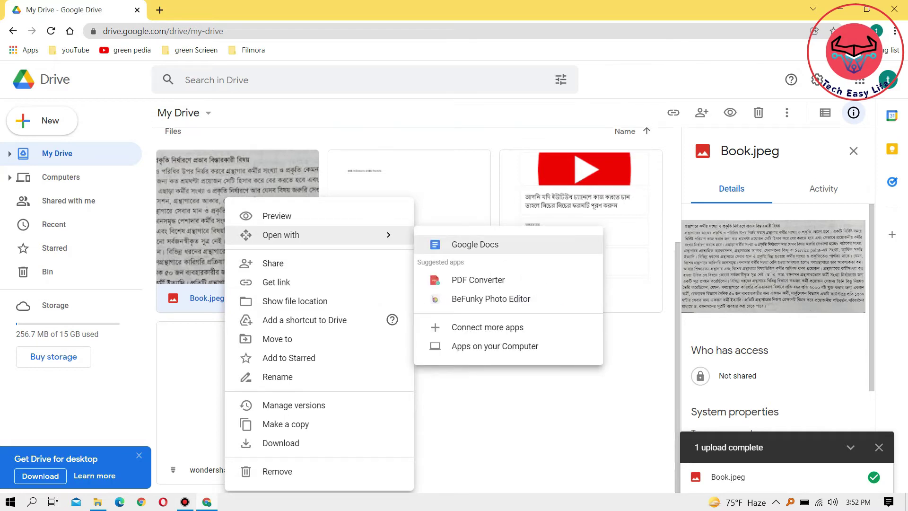
{"action": "left_click", "coordinate": [461, 245]}
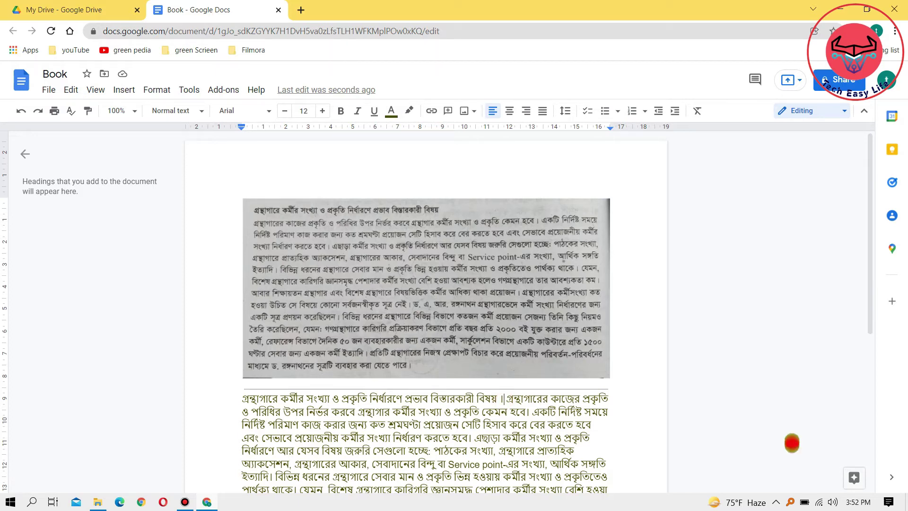
Recolour the whole recognised Bengali paragraph from olive to black.
{"action": "key", "text": "ctrl+a"}
{"action": "scroll", "coordinate": [426, 312], "scroll_direction": "down", "scroll_amount": 3}
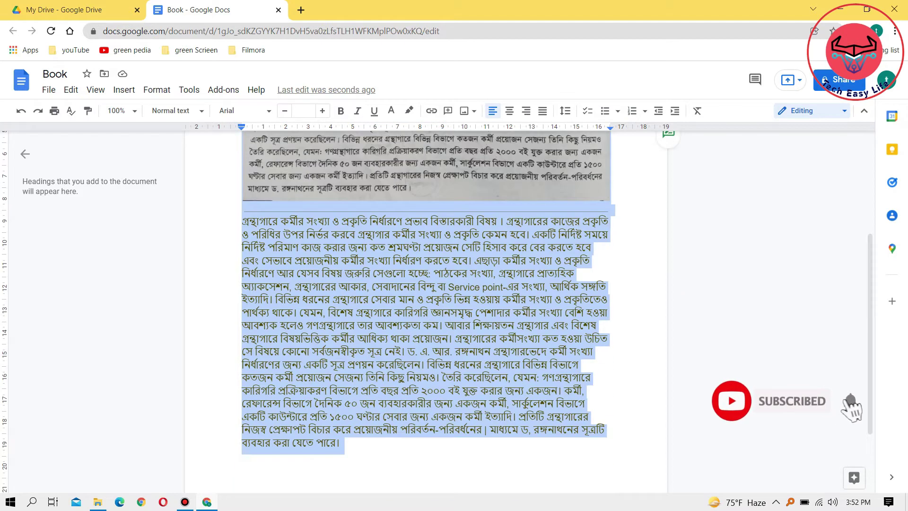
{"action": "left_click", "coordinate": [427, 365]}
{"action": "left_click_drag", "start_coordinate": [340, 443], "coordinate": [241, 221]}
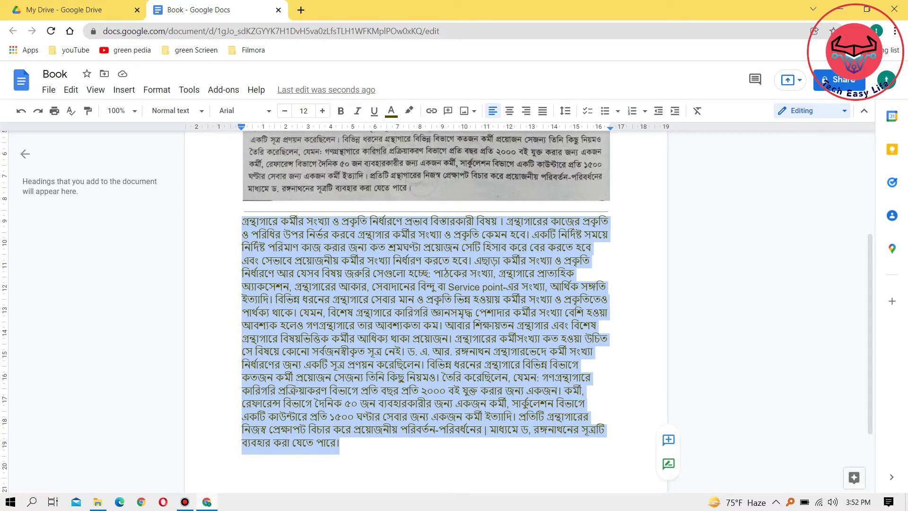
{"action": "left_click", "coordinate": [391, 110]}
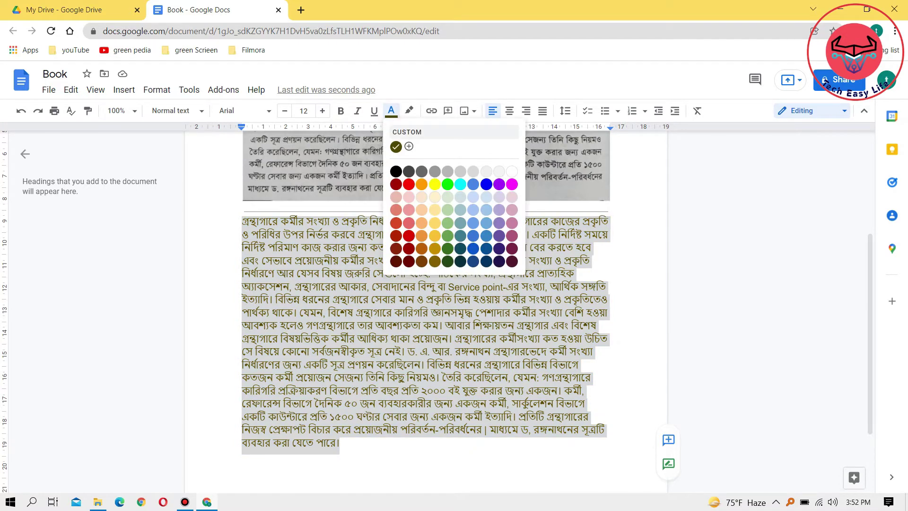
{"action": "left_click", "coordinate": [396, 172]}
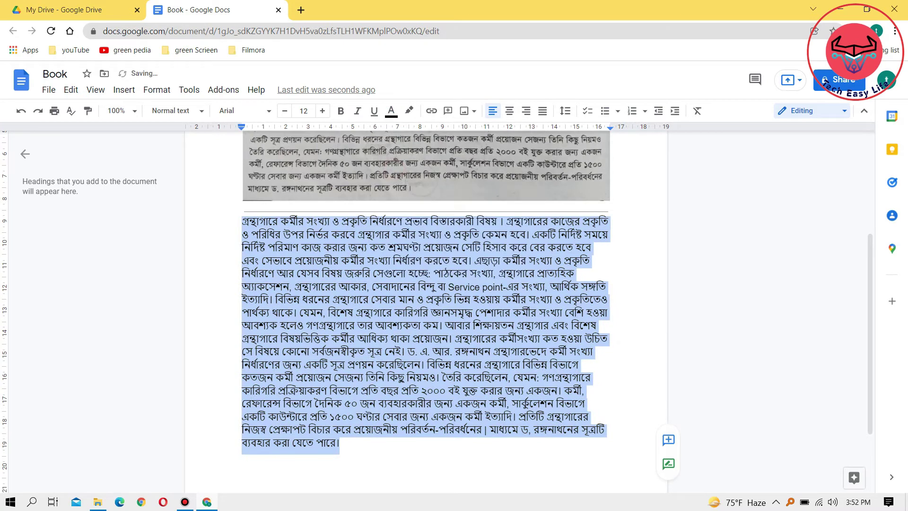
{"action": "left_click", "coordinate": [360, 442]}
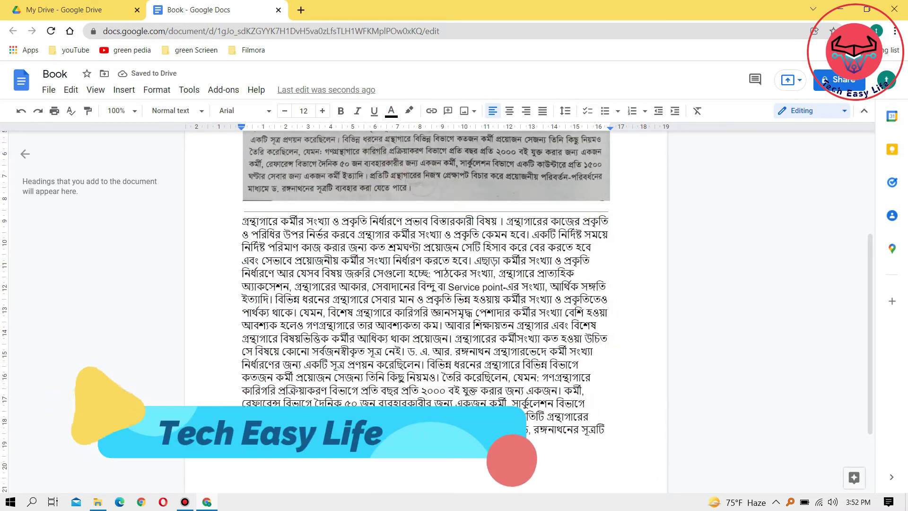
{"action": "scroll", "coordinate": [426, 308], "scroll_direction": "up", "scroll_amount": 2}
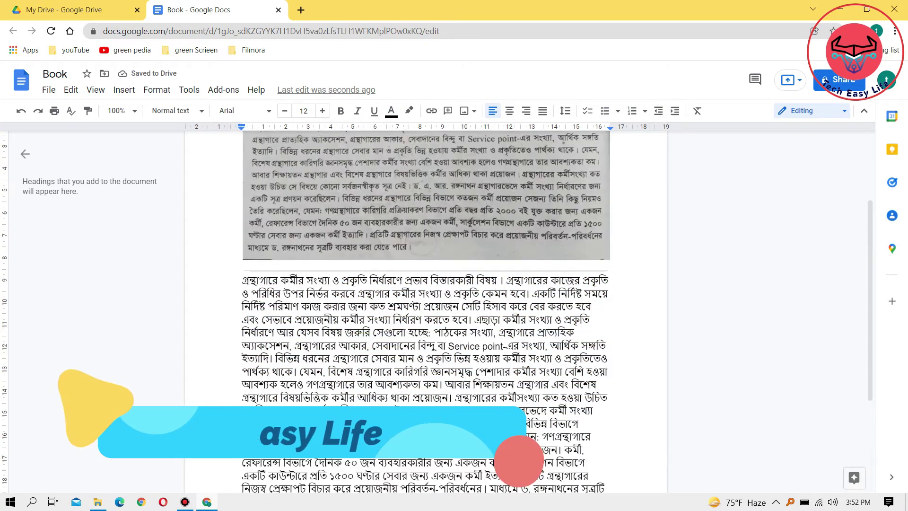
Move the body text below the heading and delete the heading's trailing ।.
{"action": "left_click", "coordinate": [506, 282]}
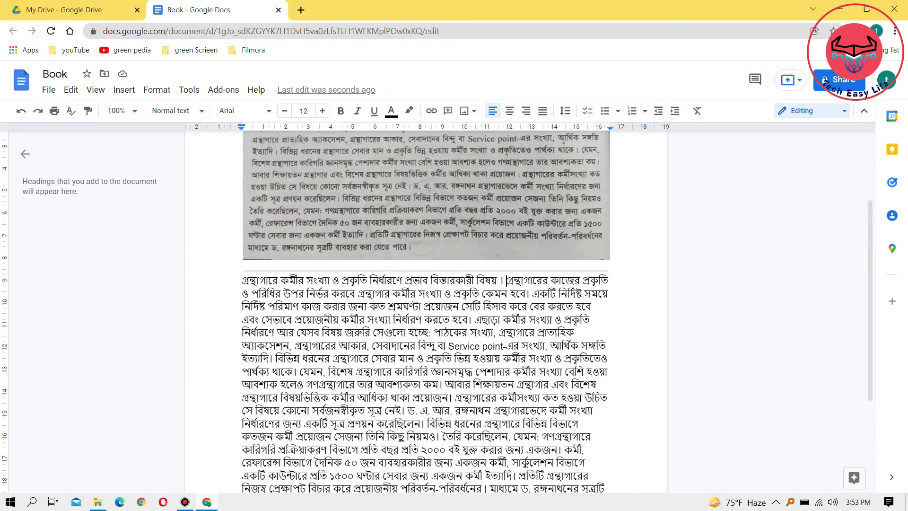
{"action": "key", "text": "Return"}
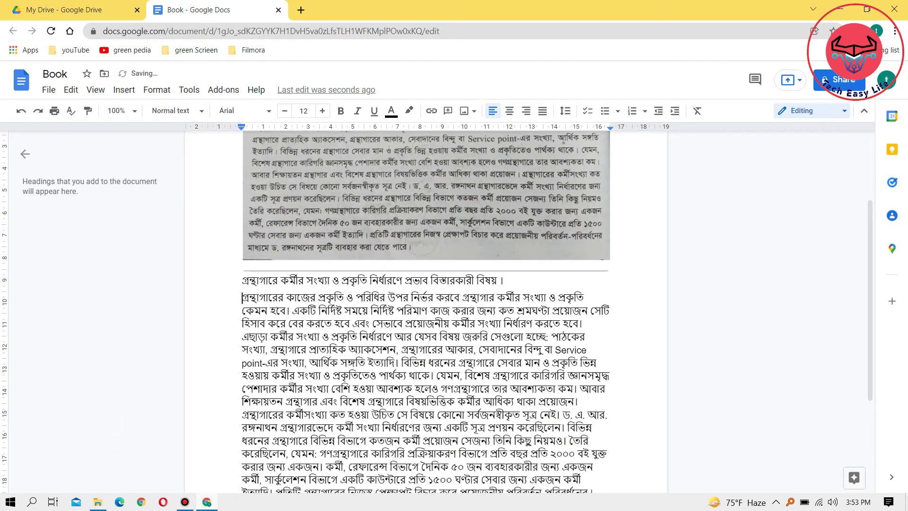
{"action": "scroll", "coordinate": [426, 312], "scroll_direction": "up", "scroll_amount": 3}
{"action": "scroll", "coordinate": [426, 313], "scroll_direction": "down", "scroll_amount": 2}
{"action": "key", "text": "Left"}
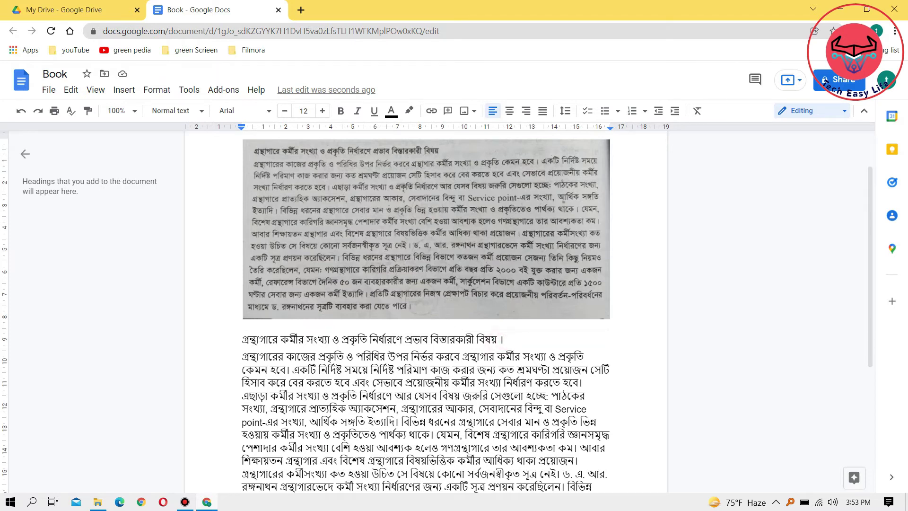
{"action": "key", "text": "BackSpace"}
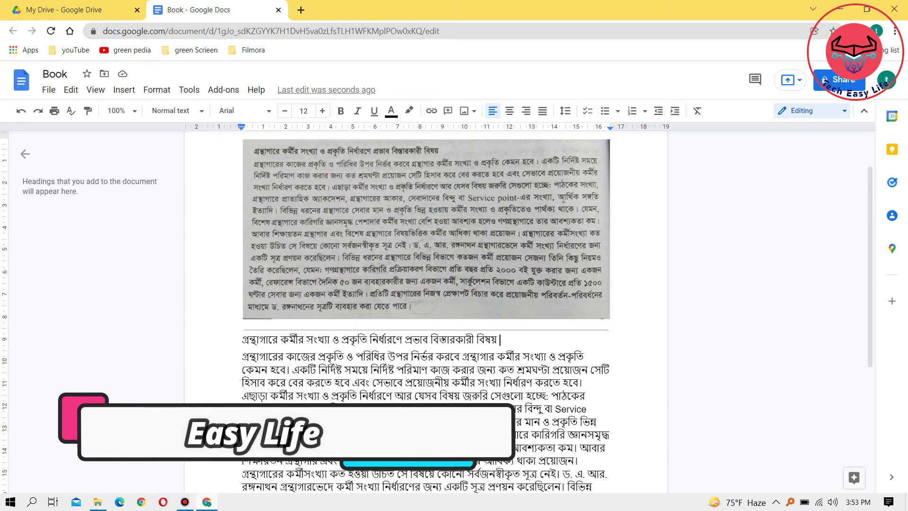
{"action": "scroll", "coordinate": [426, 307], "scroll_direction": "down", "scroll_amount": 3}
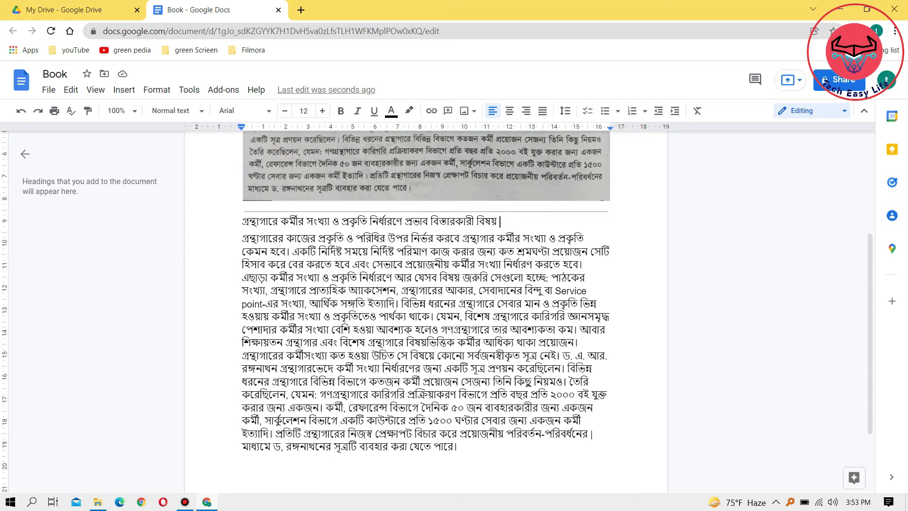
{"action": "scroll", "coordinate": [426, 313], "scroll_direction": "up", "scroll_amount": 4}
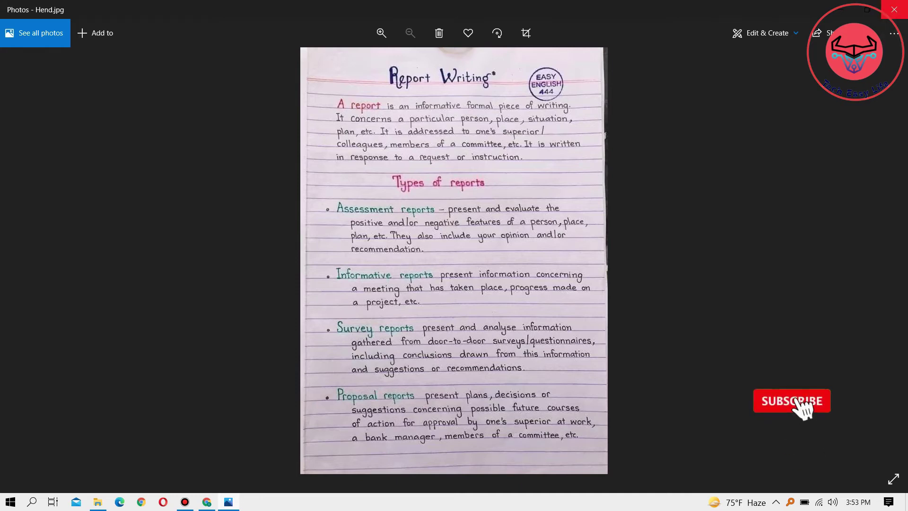
Close the Hend photo and upload Hend.jpg to My Drive, dismissing the promotion banner.
{"action": "left_click", "coordinate": [894, 9]}
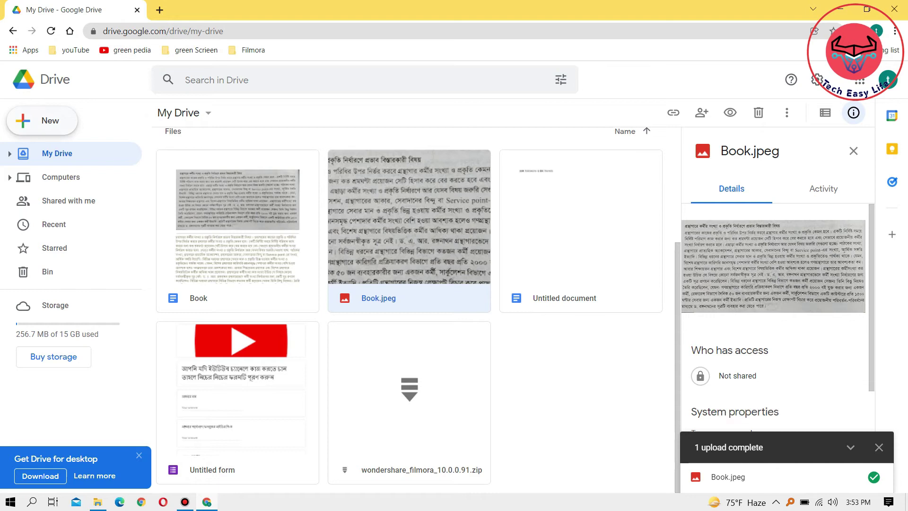
{"action": "left_click", "coordinate": [53, 118]}
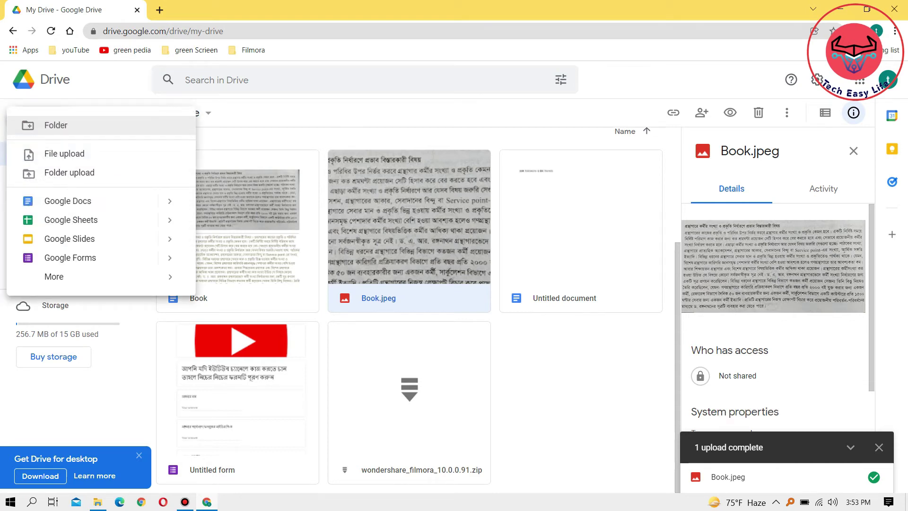
{"action": "left_click", "coordinate": [65, 156]}
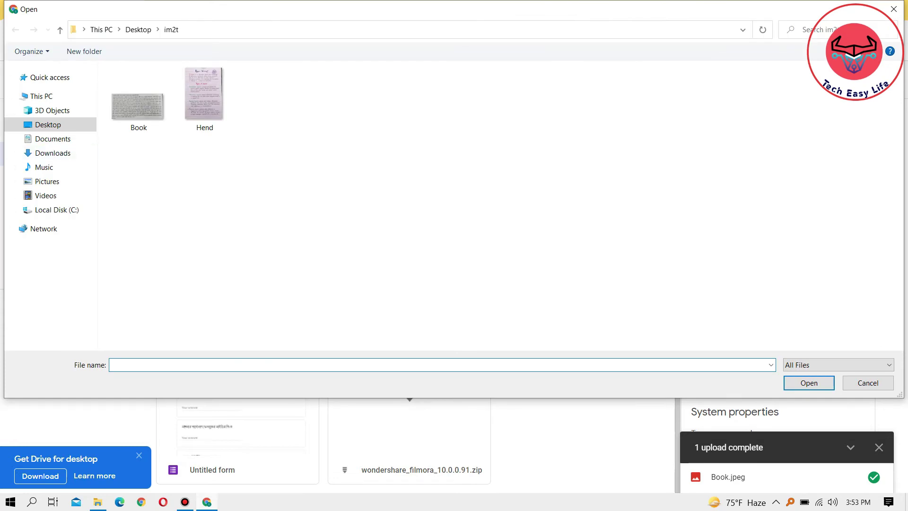
{"action": "double_click", "coordinate": [204, 94]}
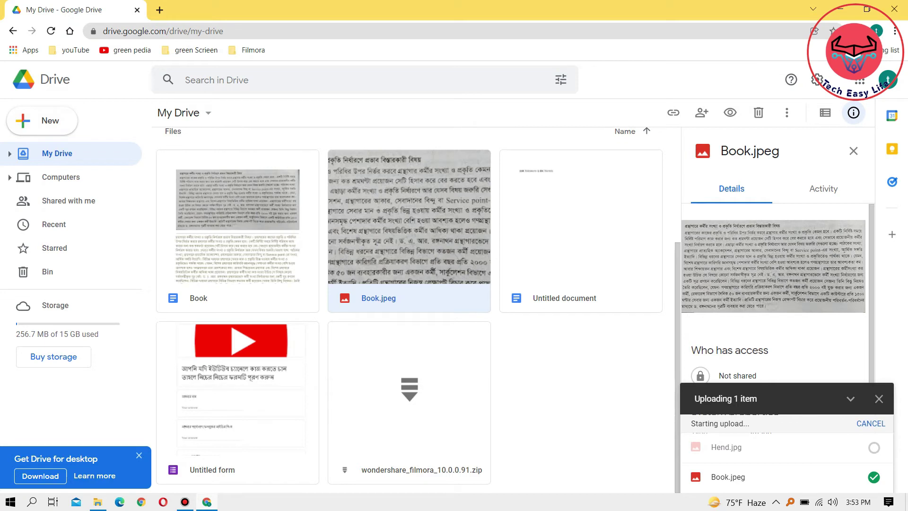
{"action": "left_click", "coordinate": [139, 455]}
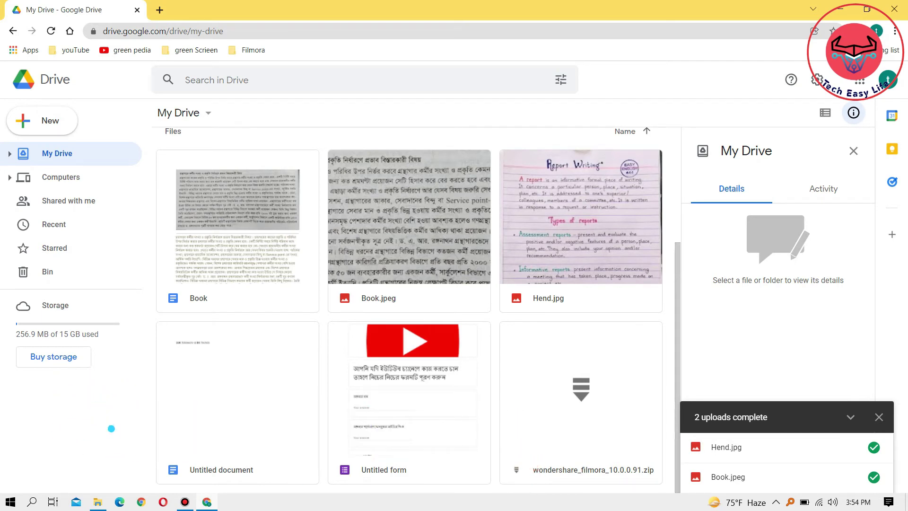
{"action": "scroll", "coordinate": [582, 284], "scroll_direction": "up", "scroll_amount": 3}
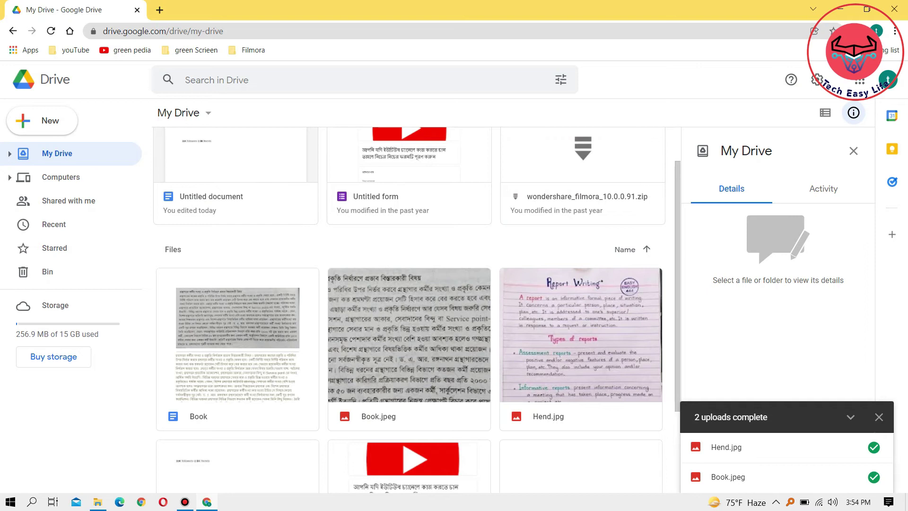
{"action": "scroll", "coordinate": [581, 284], "scroll_direction": "down", "scroll_amount": 3}
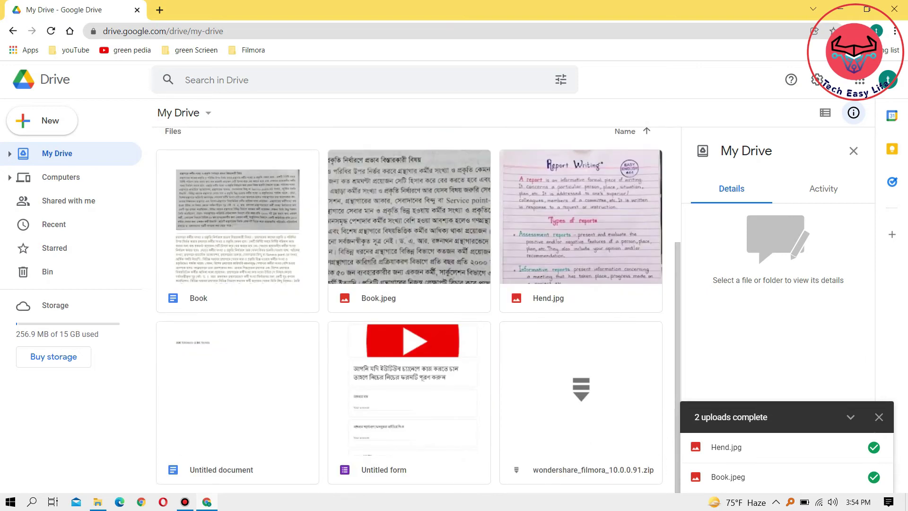
Open Hend.jpg with Google Docs and scroll down to the recognised Report Writing text.
{"action": "right_click", "coordinate": [554, 201]}
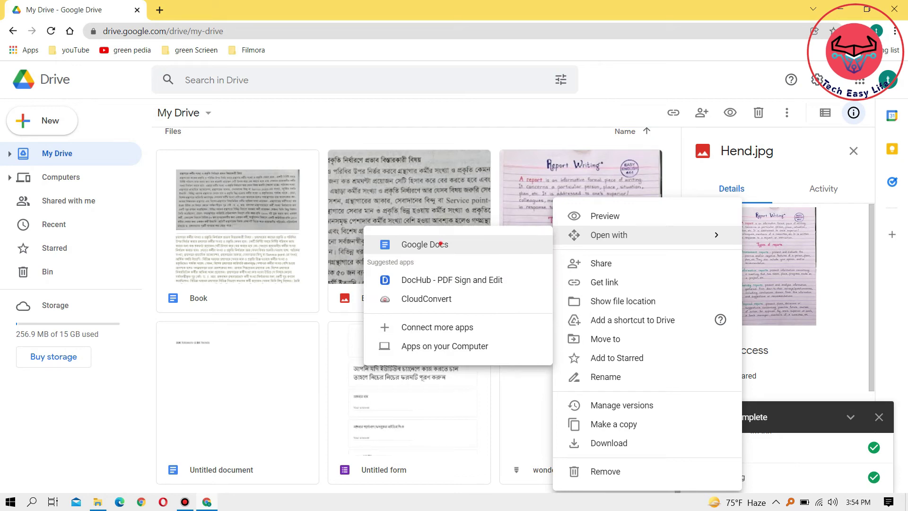
{"action": "left_click", "coordinate": [441, 244]}
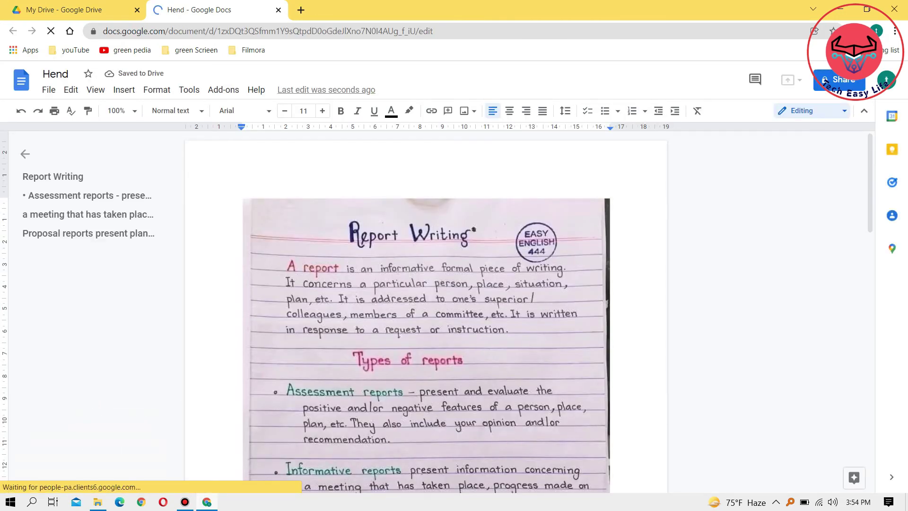
{"action": "scroll", "coordinate": [426, 312], "scroll_direction": "down", "scroll_amount": 3}
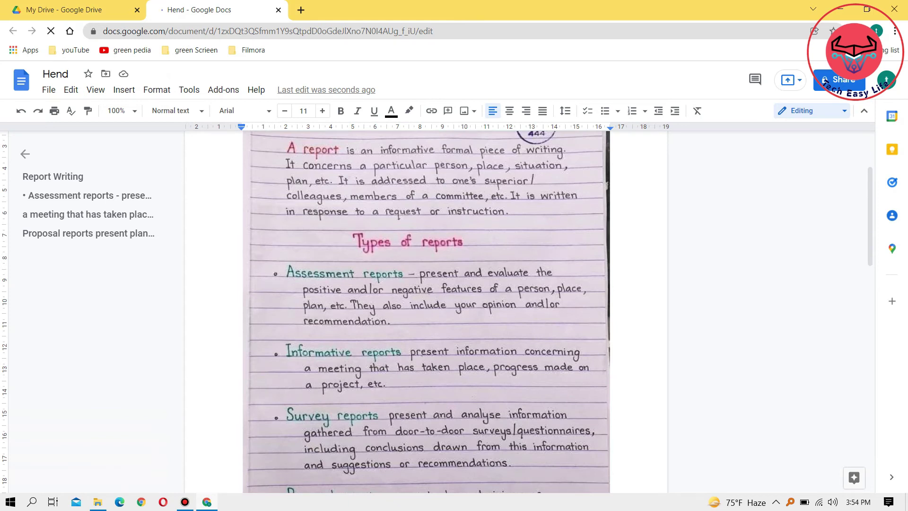
{"action": "scroll", "coordinate": [426, 312], "scroll_direction": "down", "scroll_amount": 2}
{"action": "scroll", "coordinate": [425, 313], "scroll_direction": "down", "scroll_amount": 5}
{"action": "scroll", "coordinate": [425, 312], "scroll_direction": "down", "scroll_amount": 1}
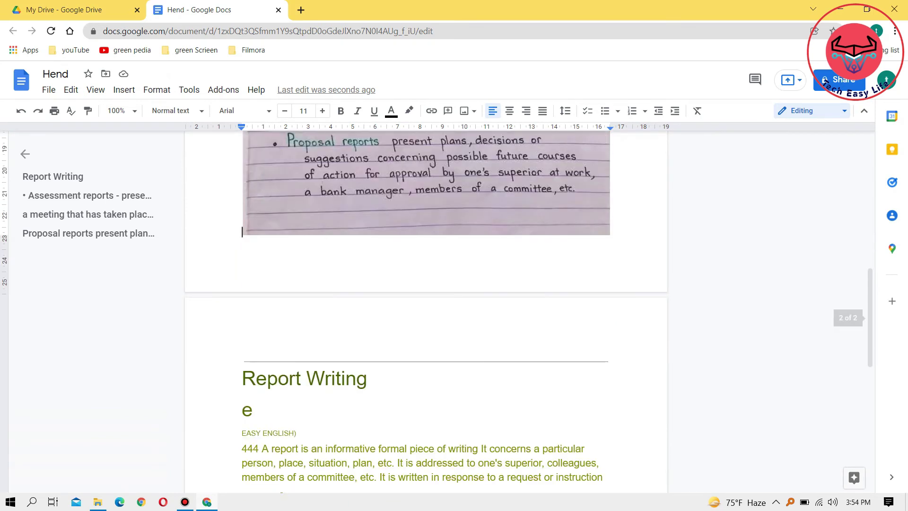
{"action": "scroll", "coordinate": [425, 312], "scroll_direction": "down", "scroll_amount": 4}
{"action": "scroll", "coordinate": [426, 312], "scroll_direction": "down", "scroll_amount": 2}
{"action": "scroll", "coordinate": [426, 312], "scroll_direction": "down", "scroll_amount": 1}
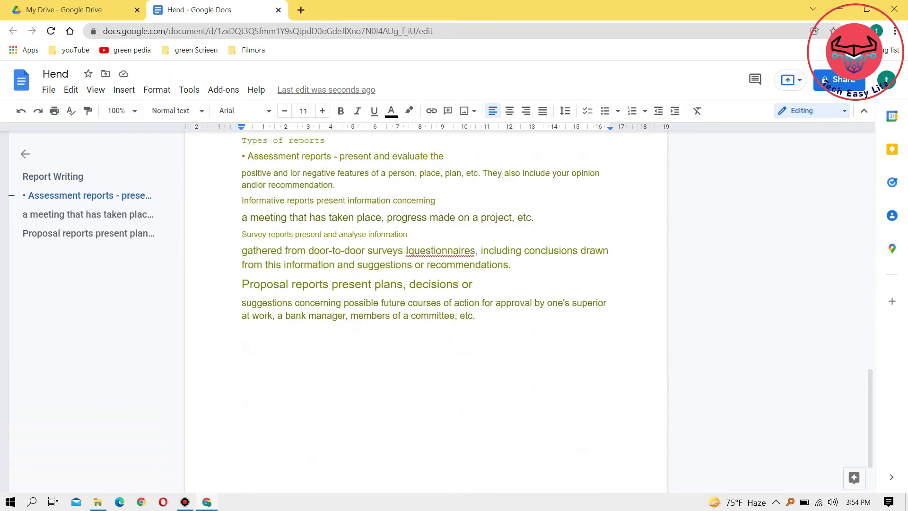
{"action": "scroll", "coordinate": [425, 313], "scroll_direction": "up", "scroll_amount": 4}
{"action": "scroll", "coordinate": [426, 312], "scroll_direction": "down", "scroll_amount": 1}
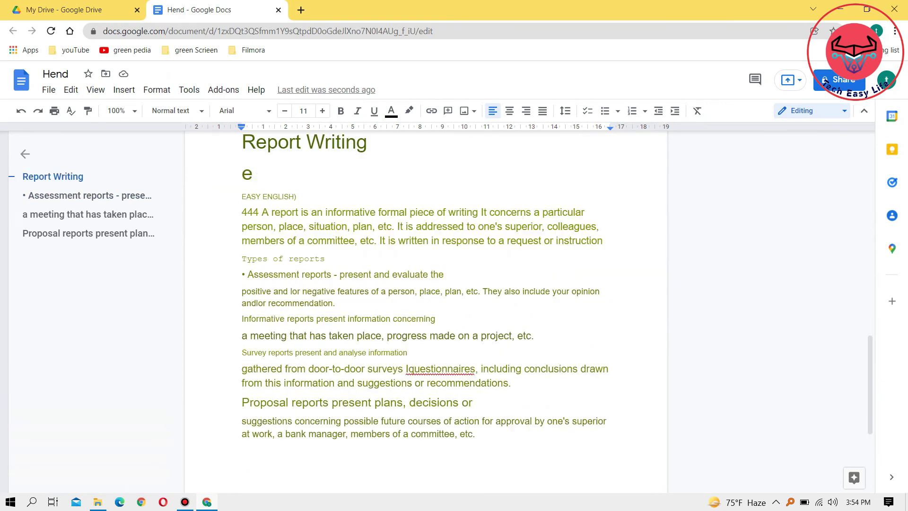
Copy all the recognised Report Writing text and minimise Chrome and File Explorer.
{"action": "left_click_drag", "start_coordinate": [486, 440], "coordinate": [244, 142]}
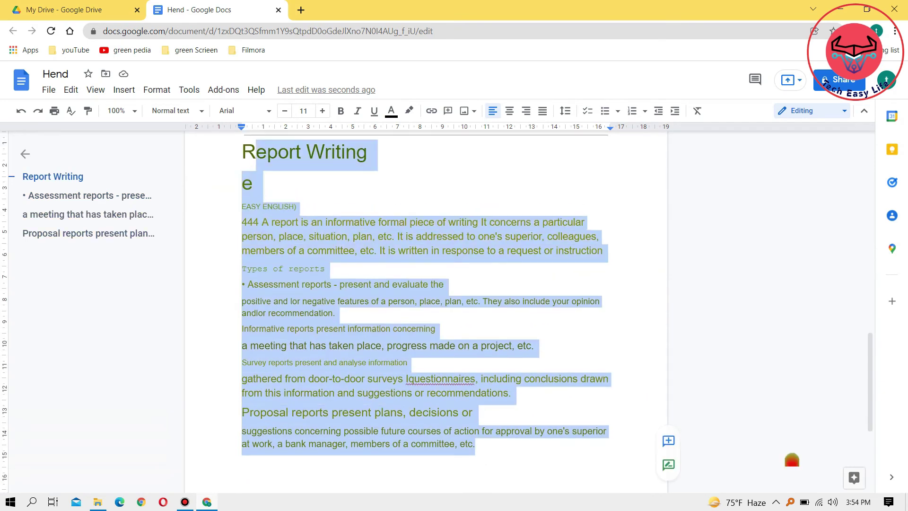
{"action": "right_click", "coordinate": [259, 163]}
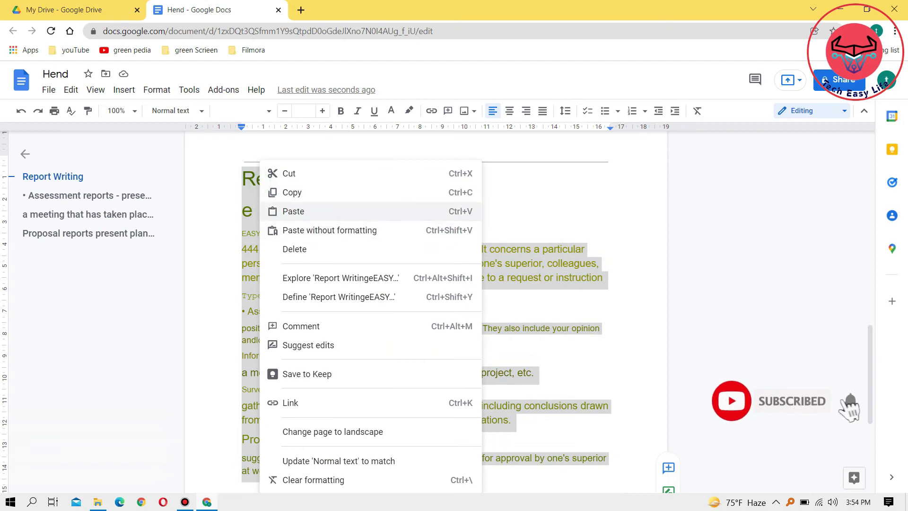
{"action": "left_click", "coordinate": [279, 191]}
{"action": "left_click", "coordinate": [840, 8]}
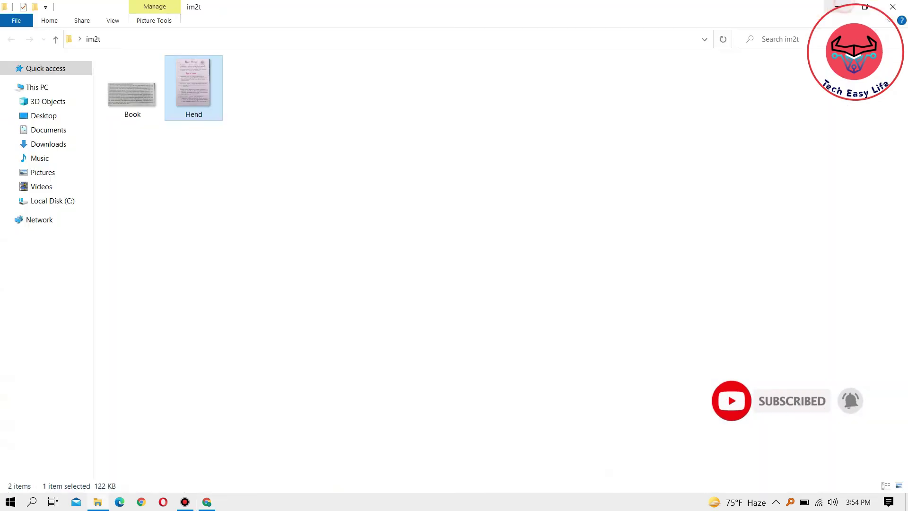
{"action": "left_click", "coordinate": [837, 7]}
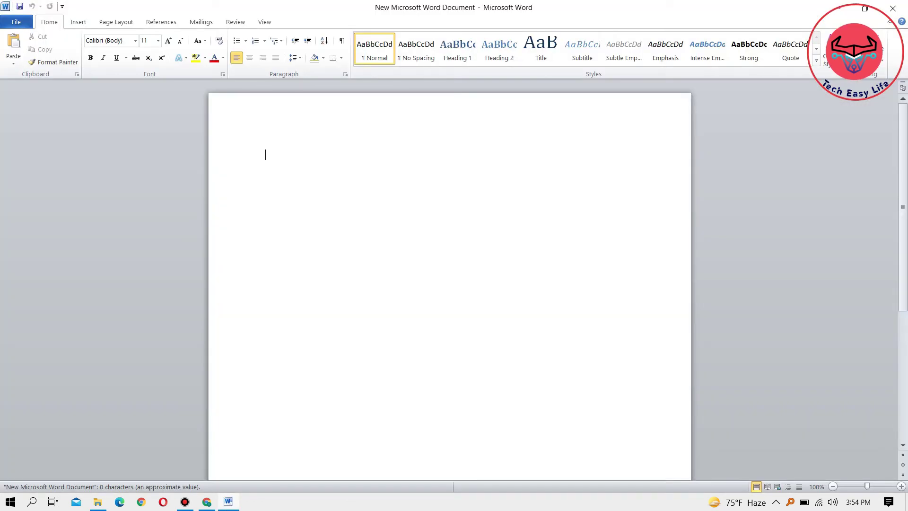
Paste the text into Word, delete the stray e line, and compare against the Hend photo.
{"action": "key", "text": "ctrl+v"}
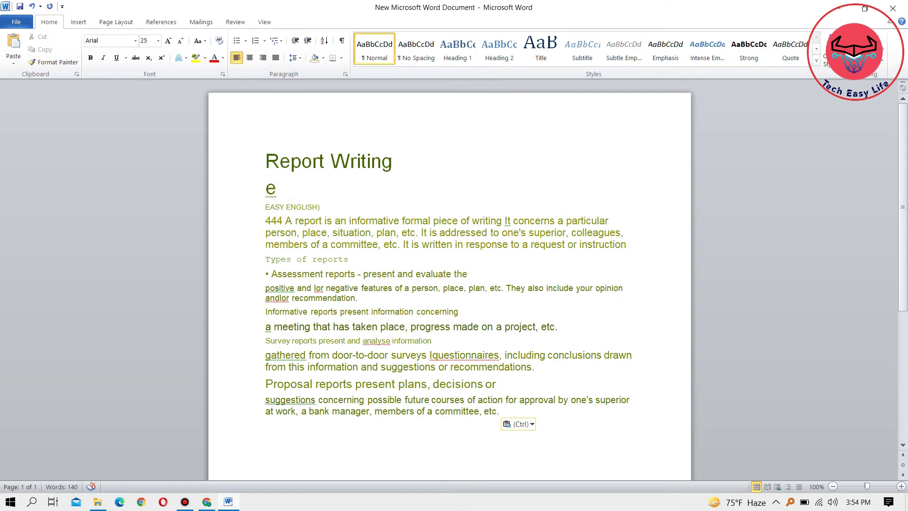
{"action": "key", "text": "BackSpace"}
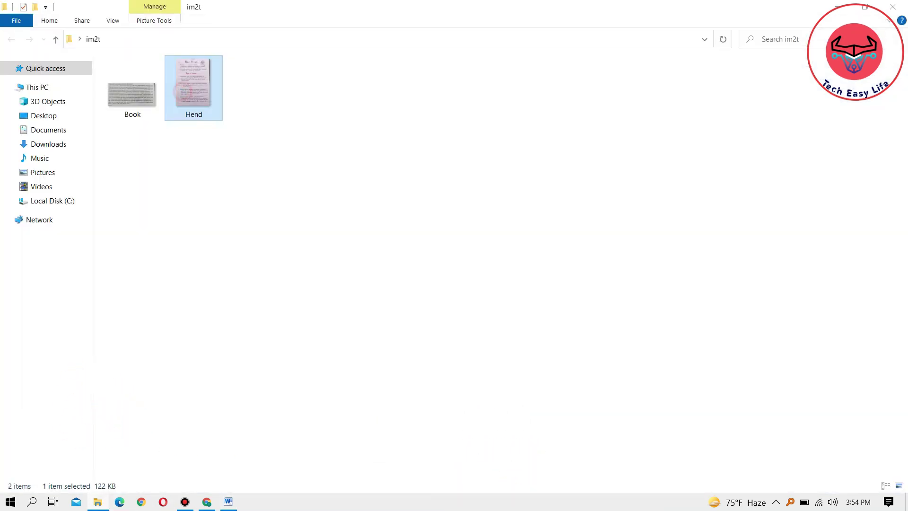
{"action": "key", "text": "Return"}
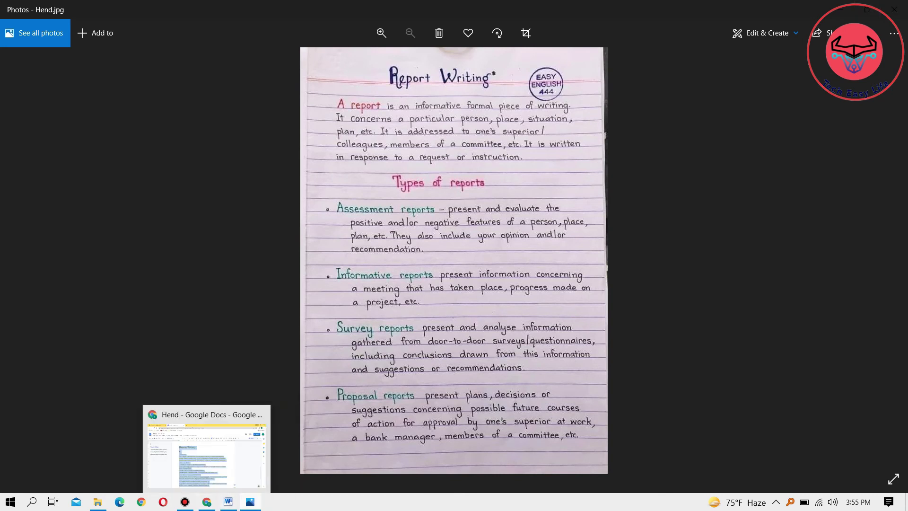
{"action": "left_click", "coordinate": [229, 502]}
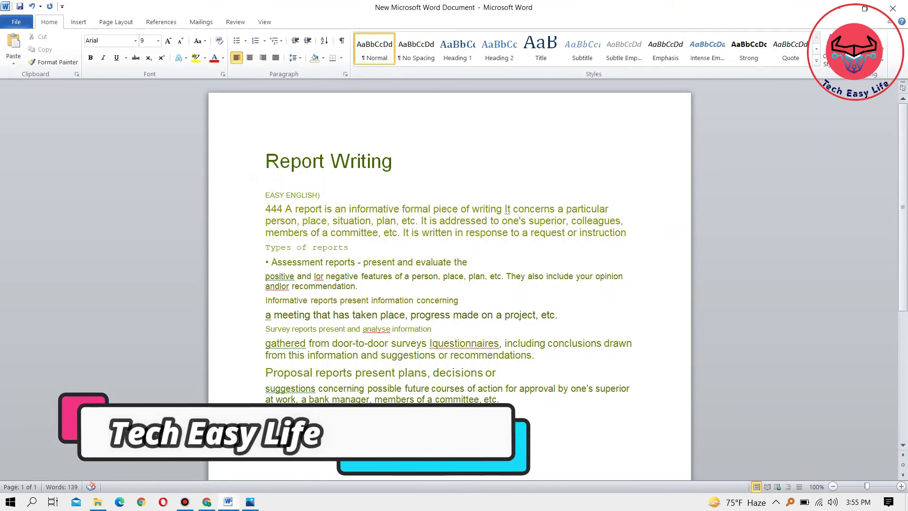
Make all the document text black 14-pt Arial.
{"action": "type", "text": "("}
{"action": "key", "text": "ctrl+a"}
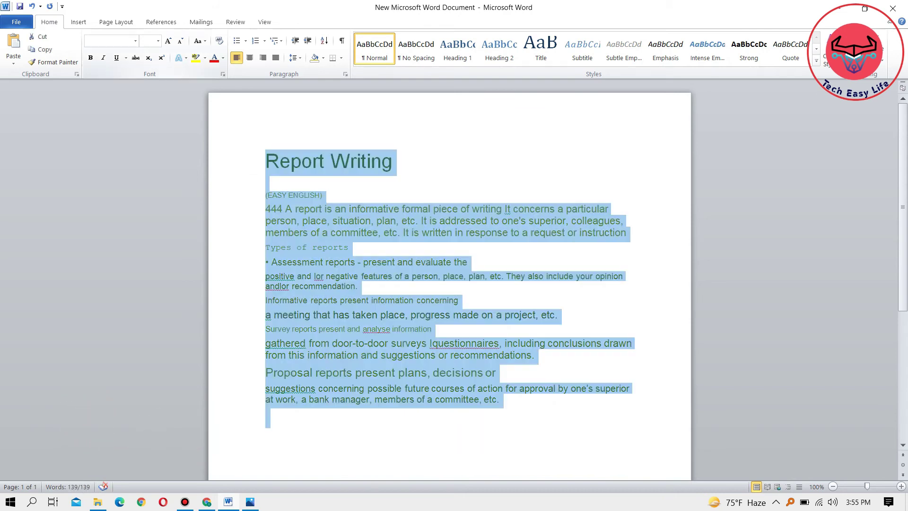
{"action": "left_click", "coordinate": [223, 58]}
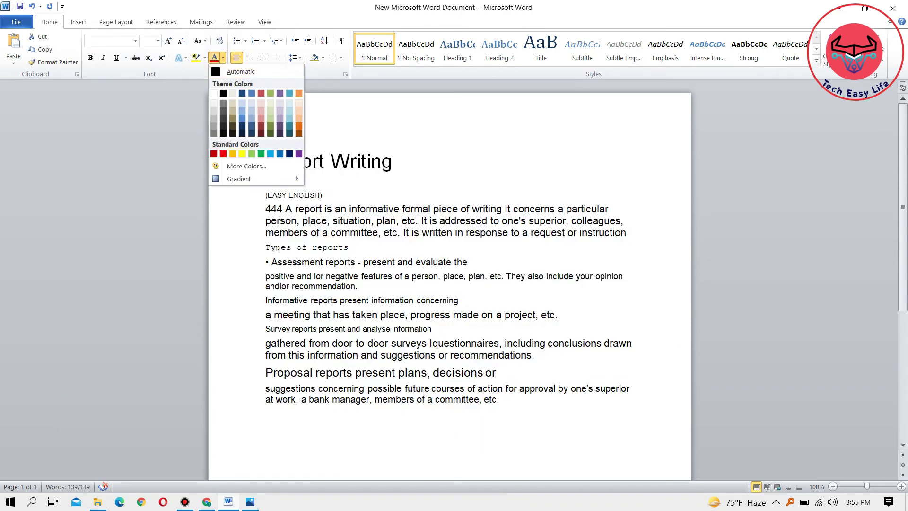
{"action": "key", "text": "Escape"}
{"action": "left_click", "coordinate": [158, 41]}
{"action": "left_click", "coordinate": [151, 108]}
Centre the title and (EASY ENGLISH) lines, delete the stray 444, and add a blank line.
{"action": "left_click_drag", "start_coordinate": [266, 158], "coordinate": [355, 199]}
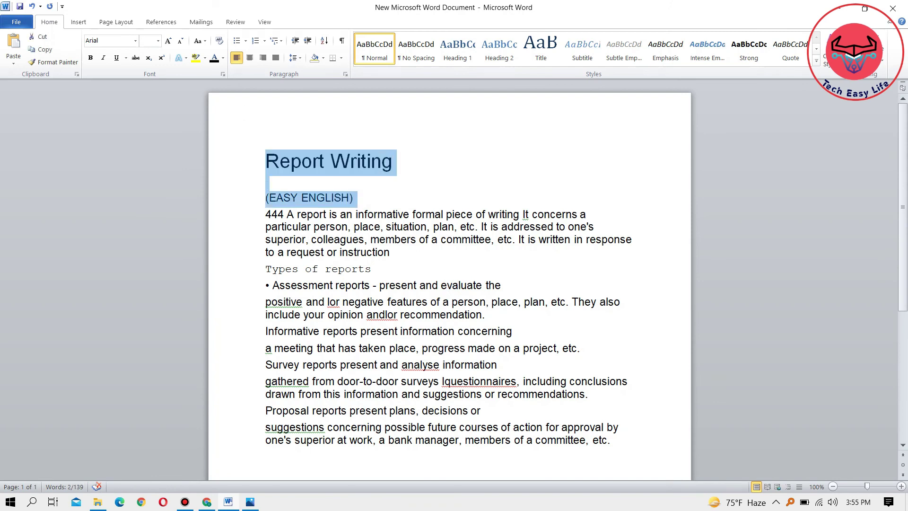
{"action": "key", "text": "ctrl+e"}
{"action": "left_click", "coordinate": [284, 214]}
{"action": "key", "text": "BackSpace"}
{"action": "key", "text": "BackSpace"}
{"action": "key", "text": "BackSpace"}
{"action": "key", "text": "Return"}
Centre, enlarge and bold the Types of reports heading, and bold each report-type name.
{"action": "triple_click", "coordinate": [317, 285]}
{"action": "key", "text": "ctrl+e"}
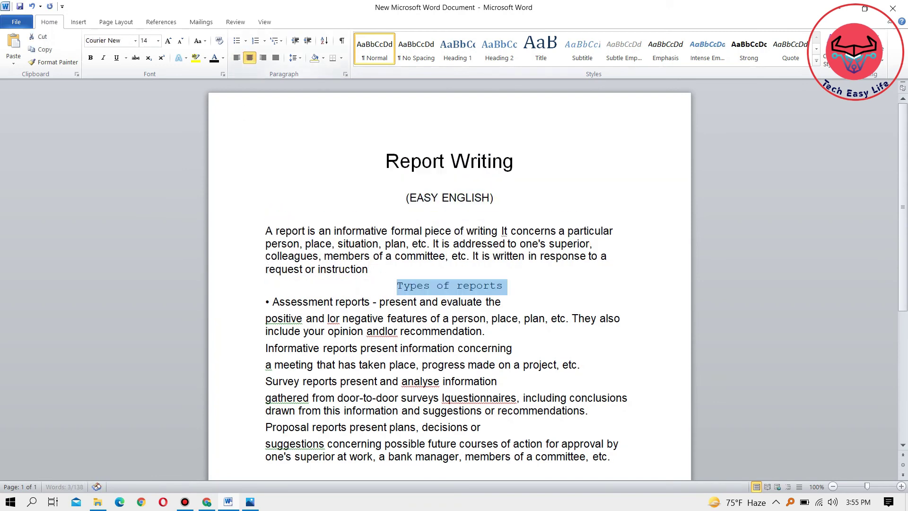
{"action": "left_click", "coordinate": [158, 40]}
{"action": "left_click", "coordinate": [151, 114]}
{"action": "left_click_drag", "start_coordinate": [272, 302], "coordinate": [387, 302]}
{"action": "key", "text": "ctrl+b"}
{"action": "scroll", "coordinate": [450, 284], "scroll_direction": "down", "scroll_amount": 2}
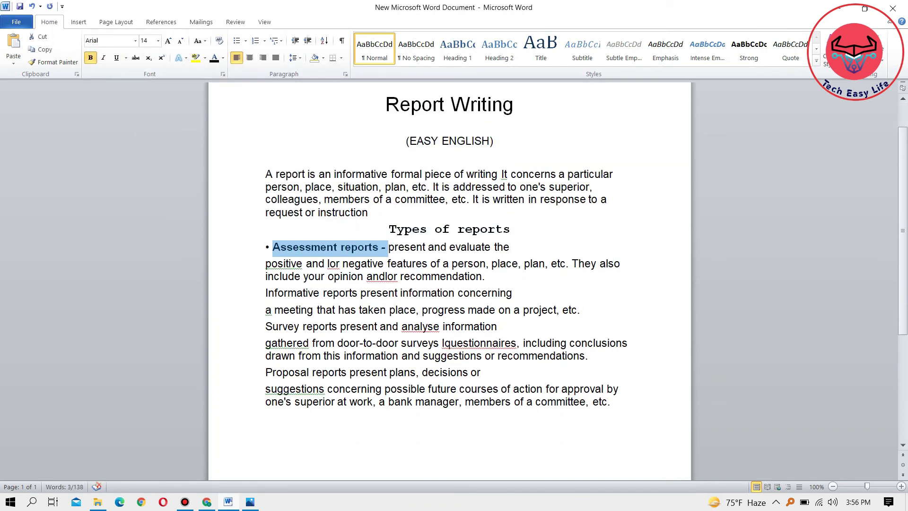
{"action": "key", "text": "ctrl+b"}
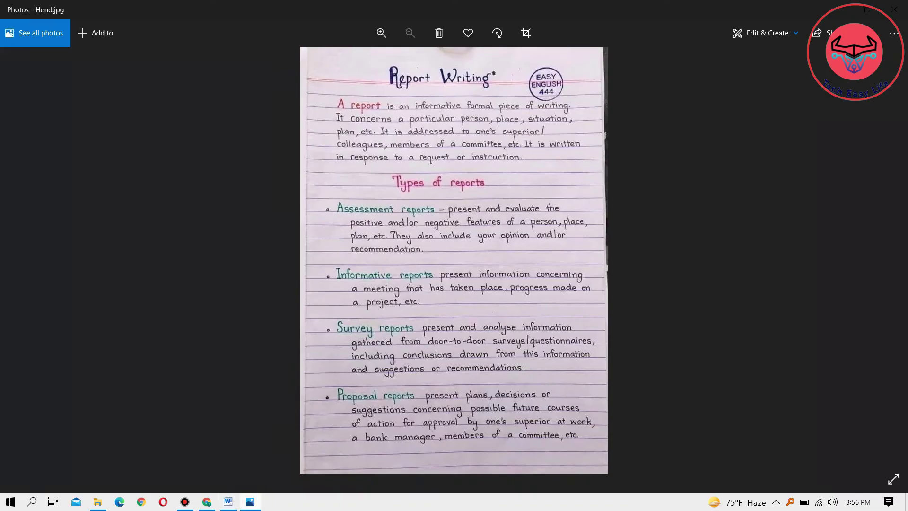
Join the positive and a meeting lines into their paragraphs and correct analyses and l questionnaires.
{"action": "left_click", "coordinate": [265, 263]}
{"action": "key", "text": "BackSpace"}
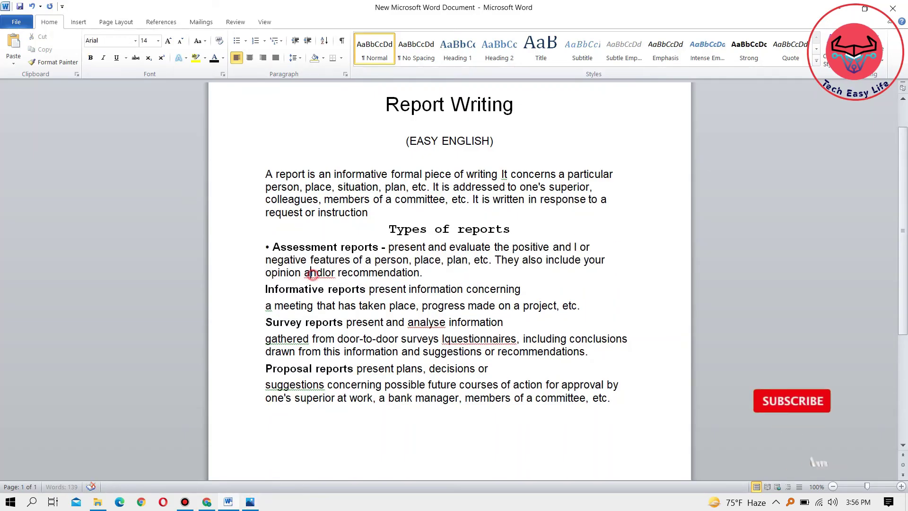
{"action": "left_click", "coordinate": [265, 305]}
{"action": "key", "text": "BackSpace"}
{"action": "right_click", "coordinate": [426, 318]}
{"action": "left_click", "coordinate": [506, 97]}
{"action": "right_click", "coordinate": [477, 335]}
{"action": "left_click", "coordinate": [549, 78]}
Join the gathered and suggestions lines onto Survey and Proposal reports, capitalising Gathered.
{"action": "left_click", "coordinate": [266, 380]}
{"action": "key", "text": "BackSpace"}
{"action": "right_click", "coordinate": [286, 335]}
{"action": "left_click", "coordinate": [331, 345]}
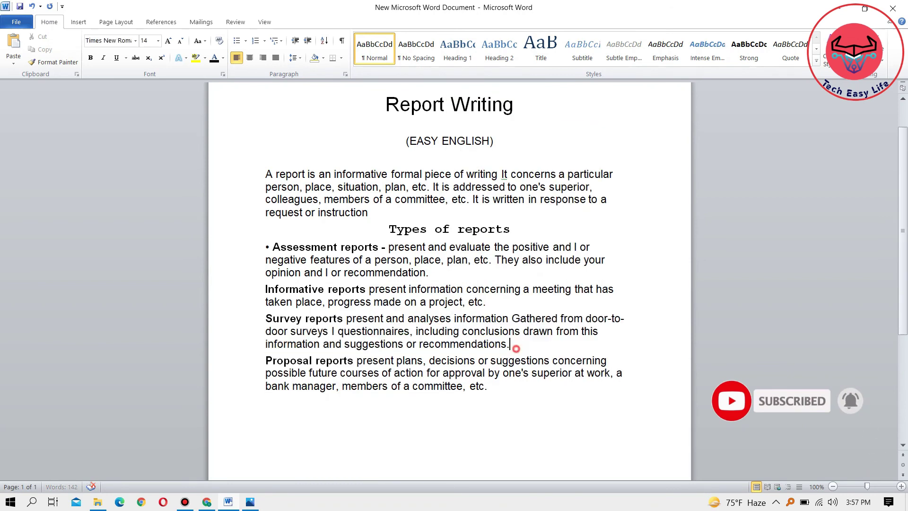
{"action": "key", "text": "BackSpace"}
{"action": "left_click", "coordinate": [465, 276]}
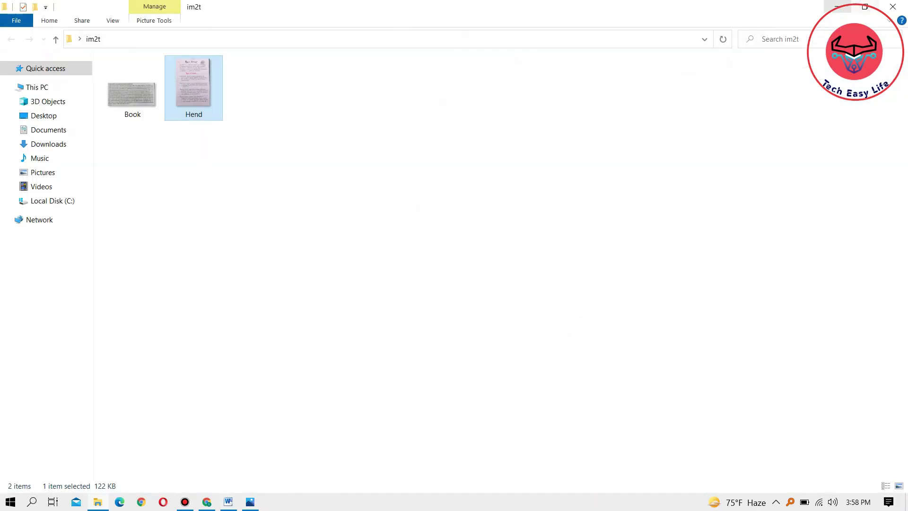
Minimize the File Explorer window so the desktop is visible.
{"action": "left_click", "coordinate": [837, 7]}
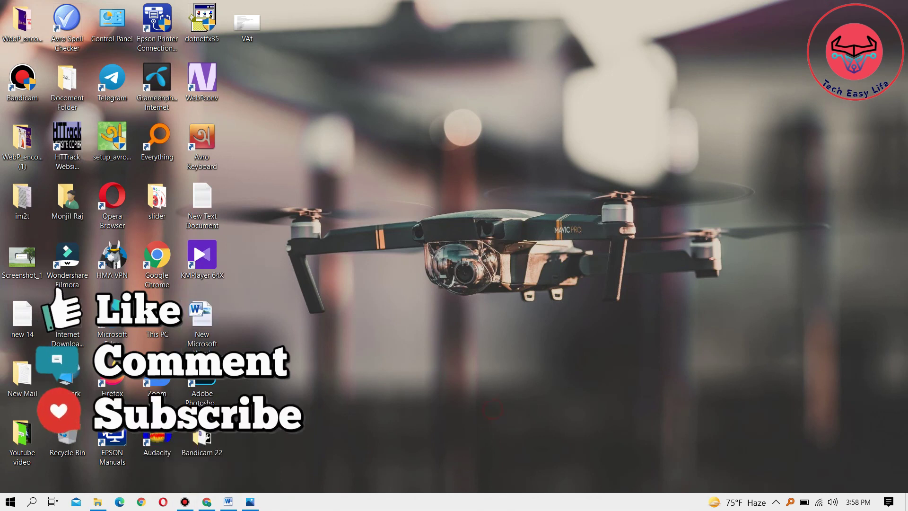
{"action": "right_click", "coordinate": [544, 283]}
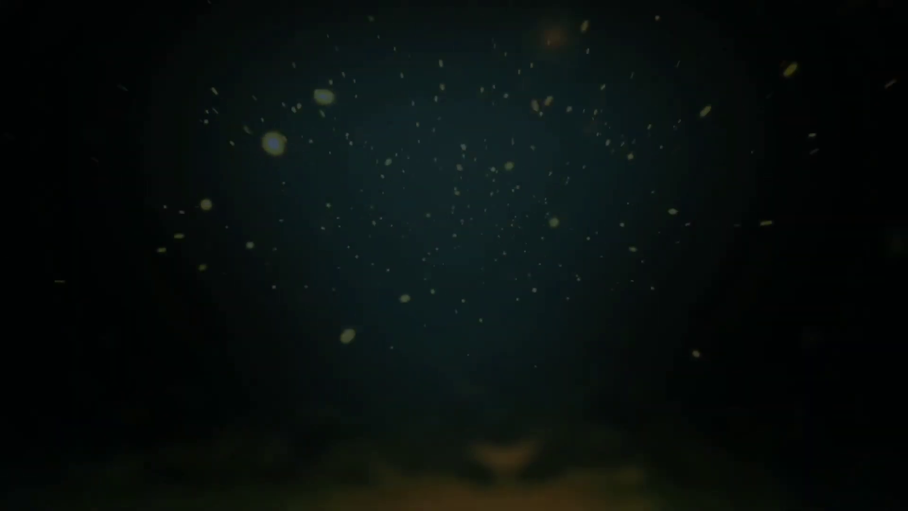